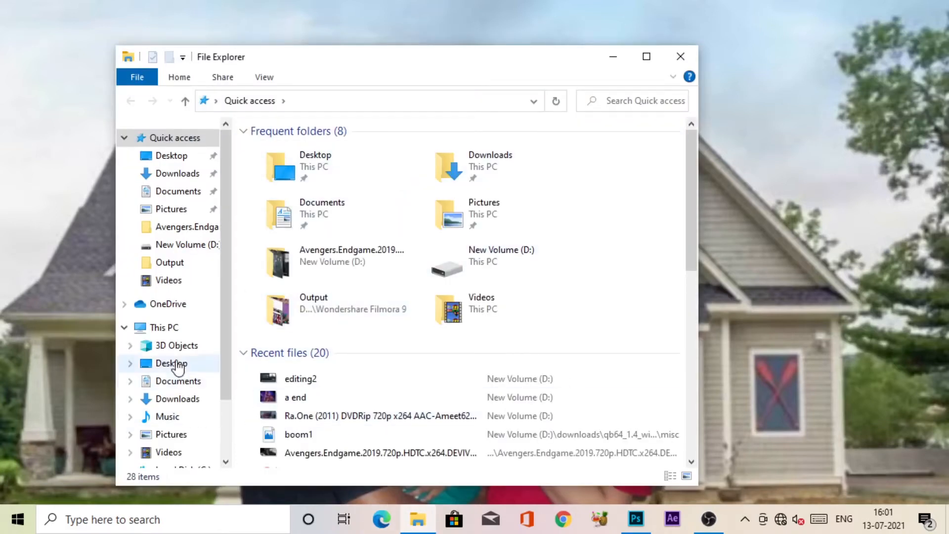
- Place the recent image editing2 from File Explorer into the blank Untitled-1 Photoshop document
click(644, 517)
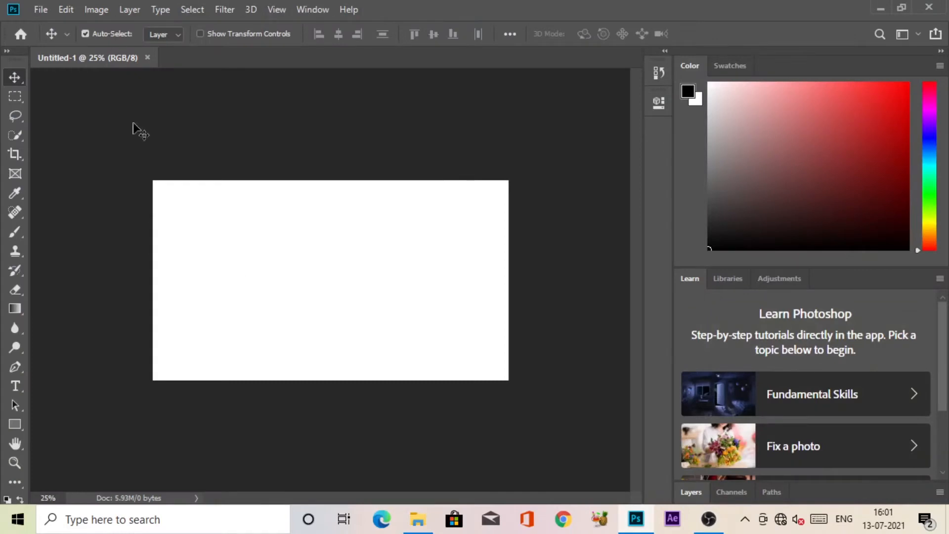
click(417, 518)
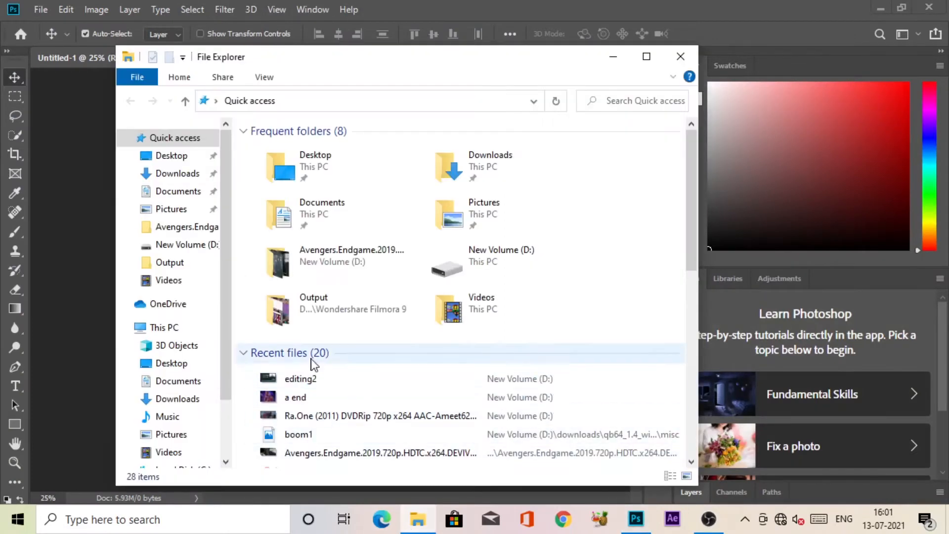
click(309, 382)
drag(309, 382, 571, 441)
drag(310, 318, 310, 318)
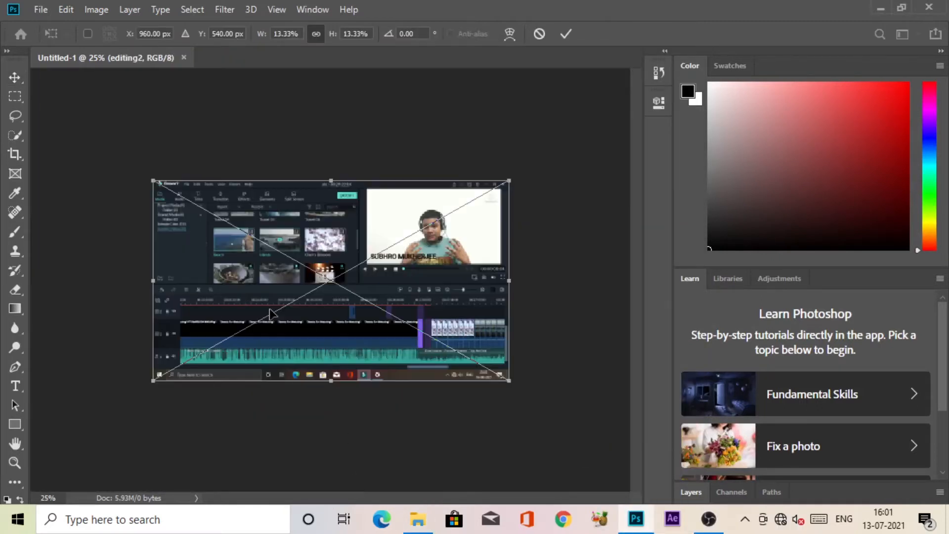
- Choose the Spot Healing Brush tool for the video preview area and rasterize the placed editing2 smart object
scroll(270, 309, up, 6)
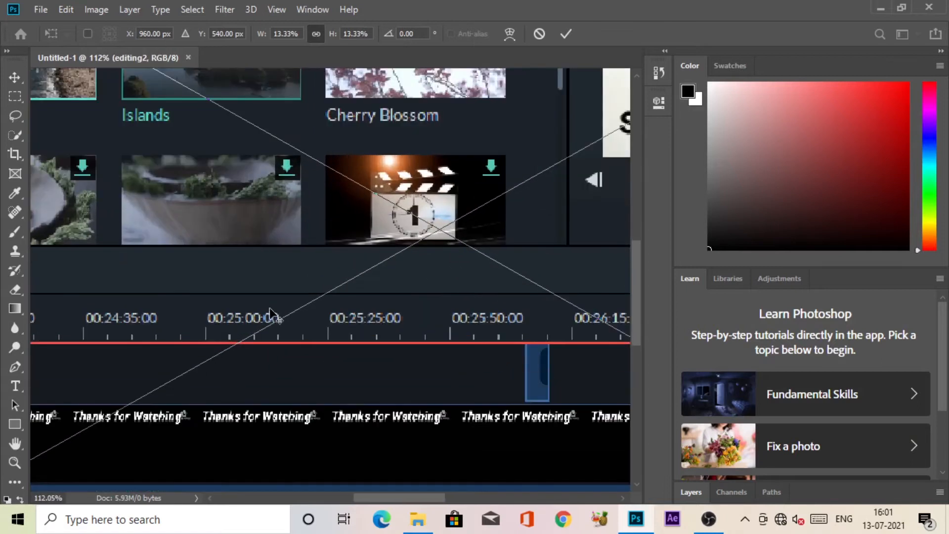
key(alt+space)
drag(405, 262, 222, 366)
drag(376, 272, 61, 385)
drag(204, 316, 97, 322)
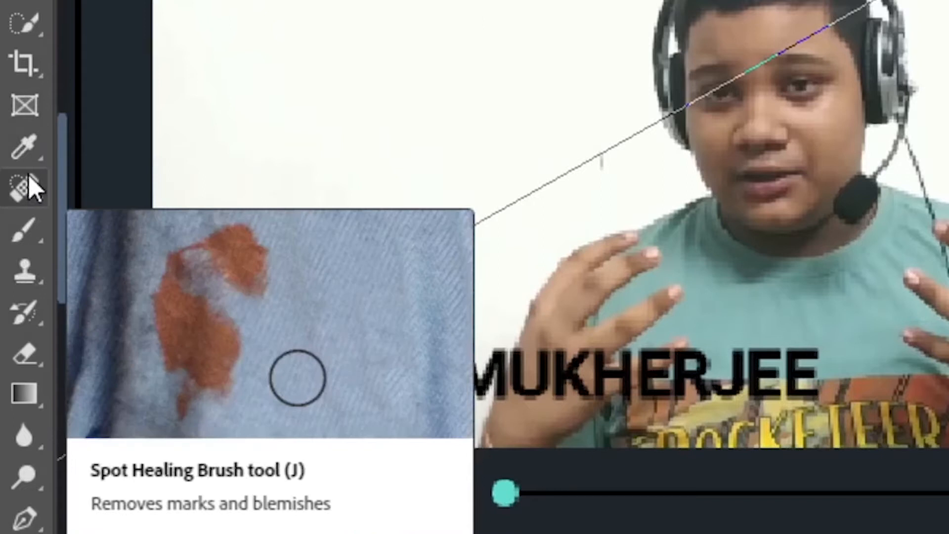
click(30, 194)
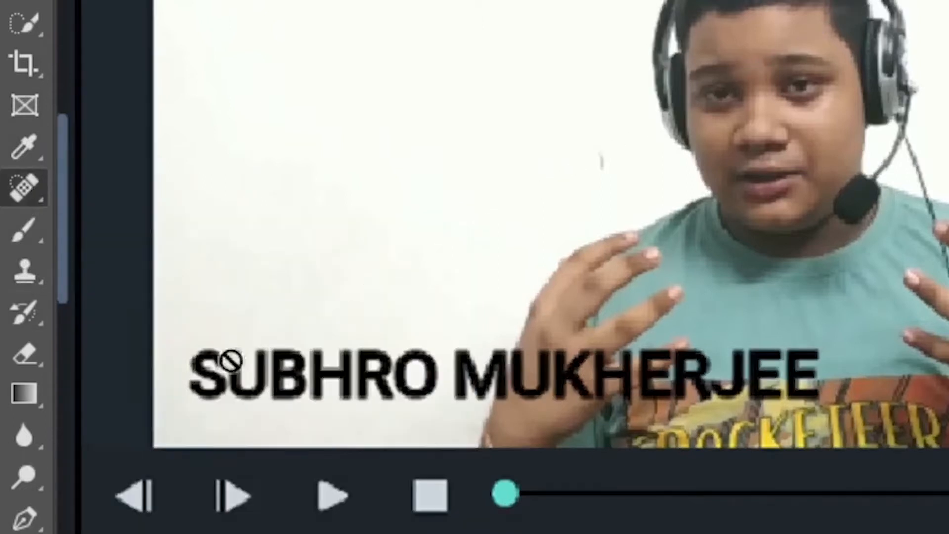
click(400, 504)
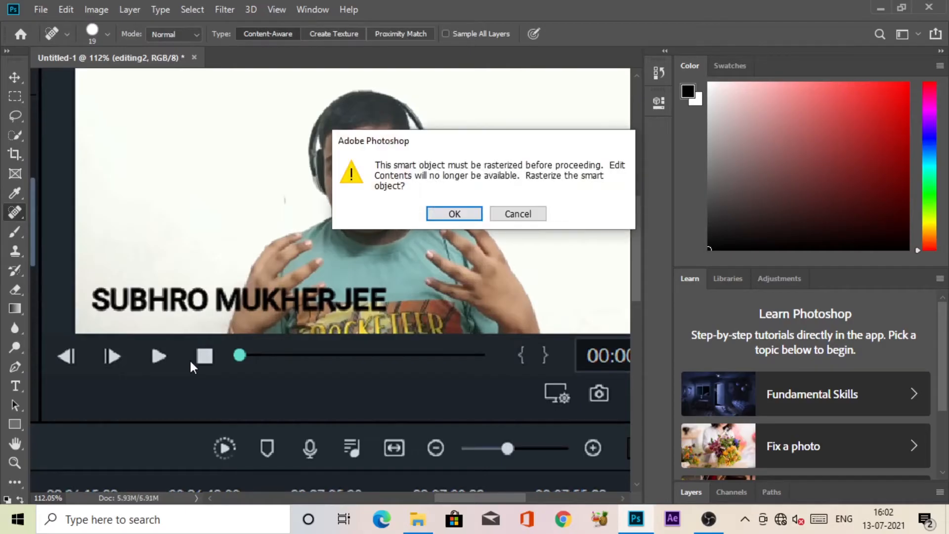
click(454, 214)
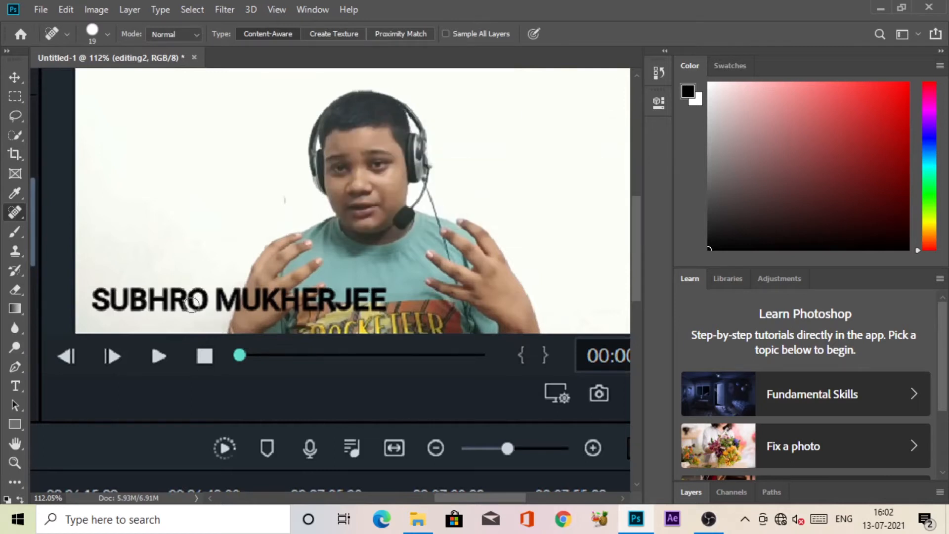
- Remove the black name caption across the video preview with the Spot Healing Brush, enlarging the brush to 27 px
mouse_move(93, 289)
mouse_down()
mouse_move(178, 302)
mouse_move(361, 301)
mouse_move(350, 310)
mouse_up()
drag(216, 311, 187, 308)
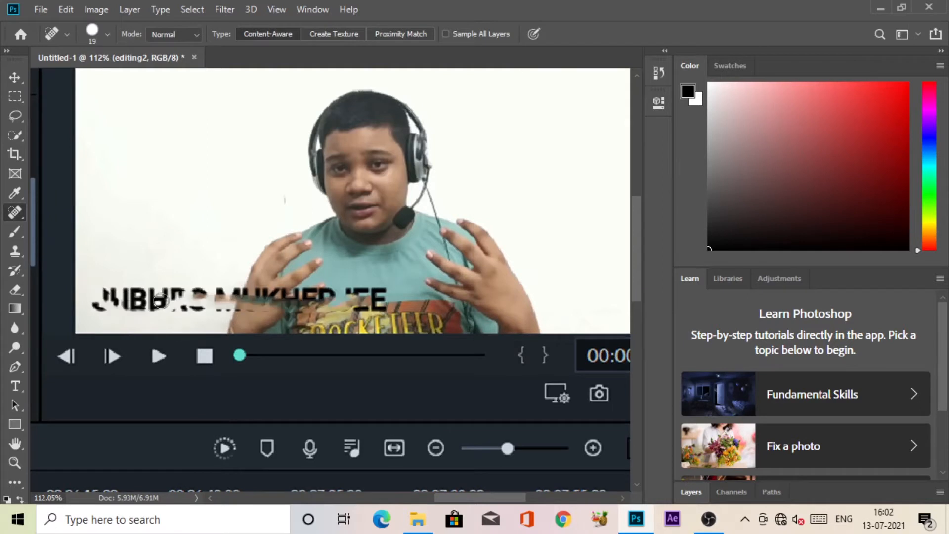
click(108, 35)
drag(37, 64, 40, 63)
click(66, 33)
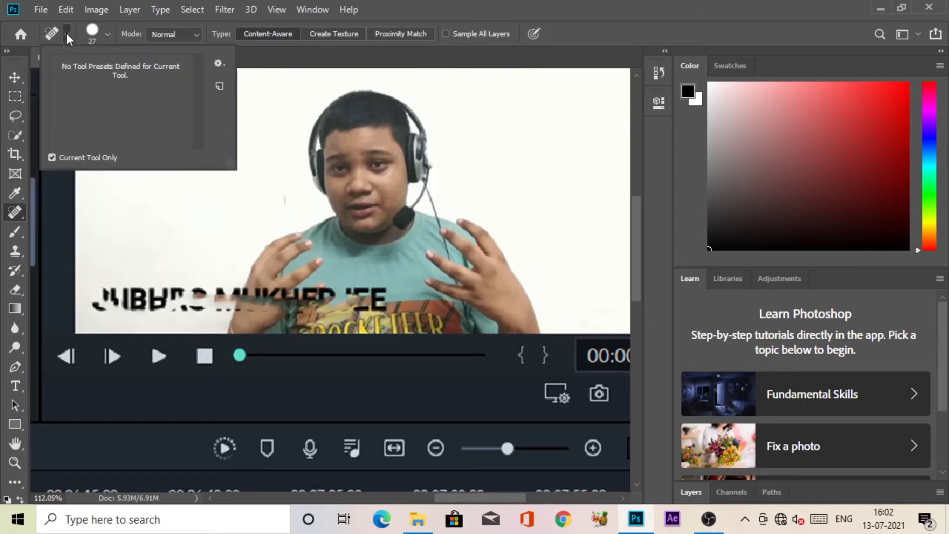
click(106, 35)
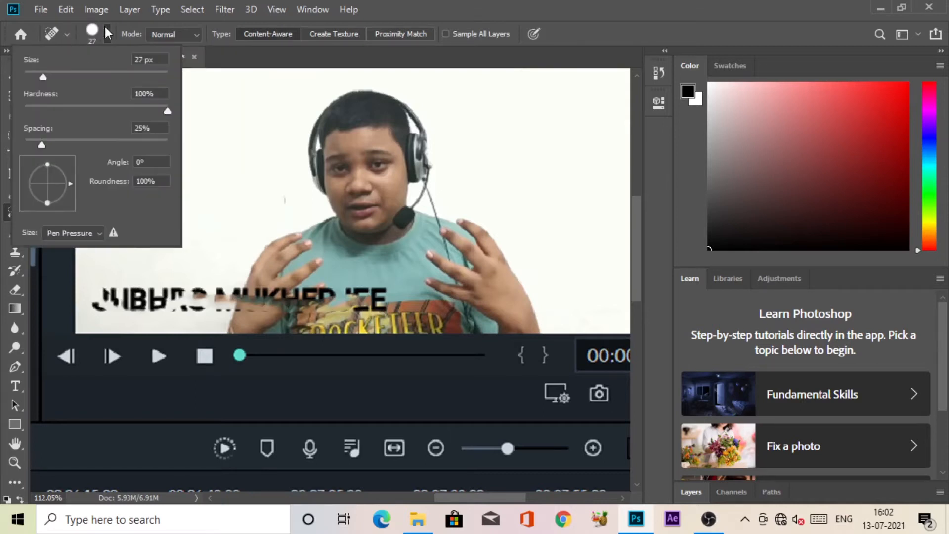
click(105, 28)
mouse_move(125, 301)
mouse_down()
mouse_move(94, 289)
mouse_move(380, 298)
mouse_move(355, 302)
mouse_up()
mouse_move(218, 291)
mouse_down()
mouse_move(180, 294)
mouse_move(378, 295)
mouse_move(374, 308)
mouse_move(383, 311)
mouse_up()
mouse_move(388, 309)
mouse_down()
mouse_move(89, 308)
mouse_move(133, 289)
mouse_up()
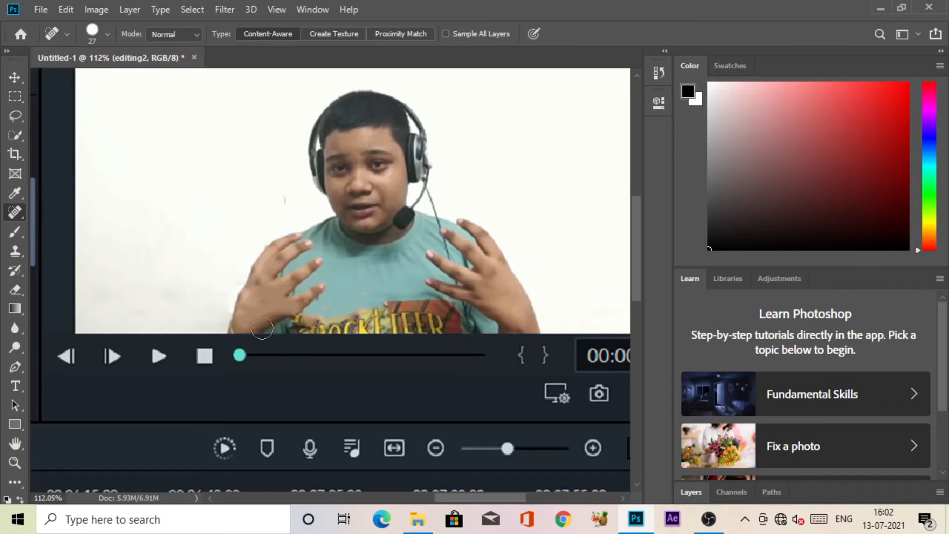
drag(314, 318, 258, 325)
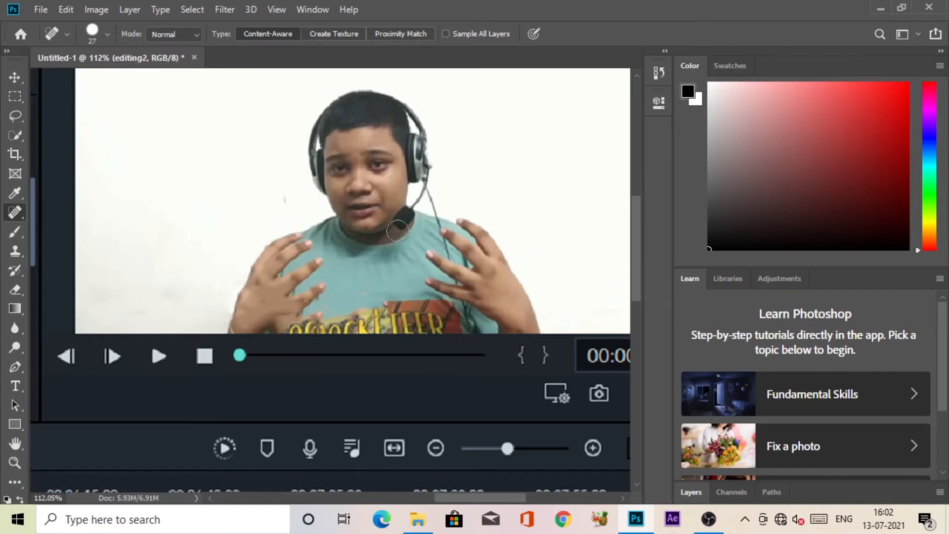
- Remove the person with the headset from the video preview using repeated Spot Healing Brush strokes
mouse_move(404, 217)
mouse_down()
mouse_move(424, 134)
mouse_move(400, 99)
mouse_move(379, 95)
mouse_move(309, 138)
mouse_move(352, 186)
mouse_up()
mouse_move(321, 280)
mouse_down()
mouse_move(373, 114)
mouse_move(258, 281)
mouse_move(319, 318)
mouse_up()
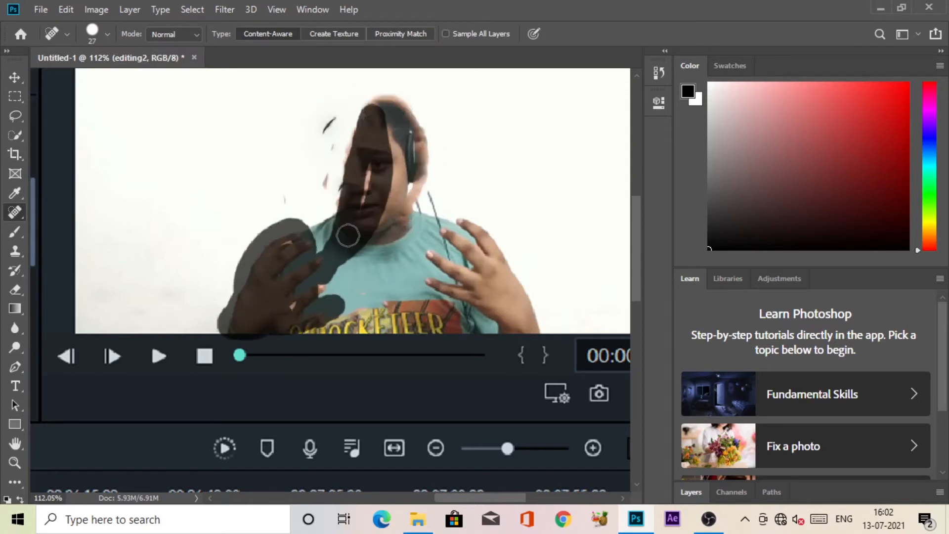
mouse_move(348, 236)
mouse_down()
mouse_move(316, 296)
mouse_move(390, 312)
mouse_move(451, 229)
mouse_move(477, 262)
mouse_move(462, 303)
mouse_move(497, 262)
mouse_move(480, 434)
mouse_move(499, 313)
mouse_move(522, 320)
mouse_move(442, 295)
mouse_up()
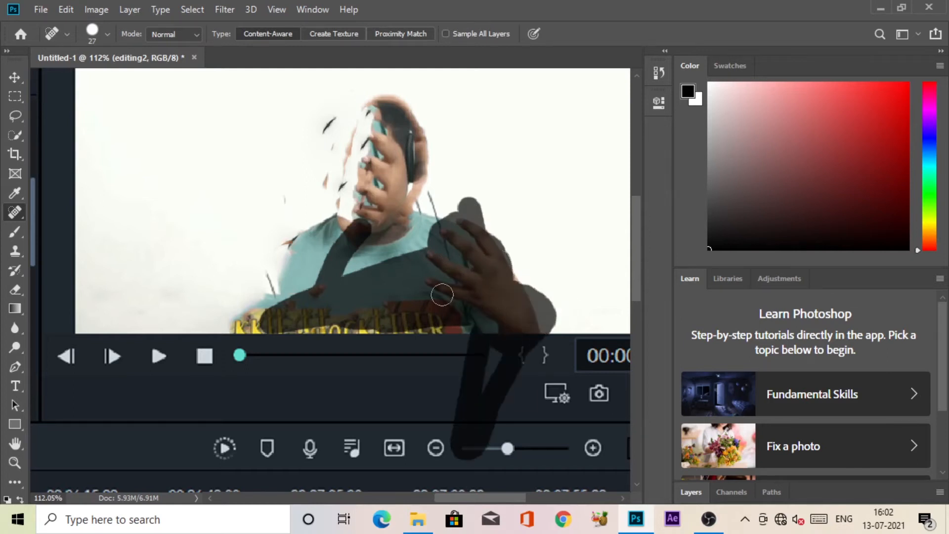
mouse_move(379, 276)
mouse_down()
mouse_move(449, 298)
mouse_move(284, 316)
mouse_move(369, 324)
mouse_move(489, 315)
mouse_move(401, 241)
mouse_move(386, 168)
mouse_move(392, 132)
mouse_move(371, 104)
mouse_move(319, 162)
mouse_move(380, 189)
mouse_move(371, 208)
mouse_move(328, 174)
mouse_up()
drag(326, 235, 337, 271)
mouse_move(389, 243)
mouse_down()
mouse_move(344, 285)
mouse_move(284, 253)
mouse_move(314, 293)
mouse_move(342, 291)
mouse_up()
mouse_move(259, 312)
mouse_down()
mouse_move(384, 239)
mouse_move(367, 225)
mouse_move(355, 245)
mouse_move(366, 236)
mouse_move(361, 179)
mouse_move(371, 232)
mouse_move(334, 297)
mouse_move(355, 271)
mouse_move(333, 282)
mouse_move(386, 279)
mouse_move(329, 282)
mouse_move(310, 271)
mouse_move(327, 231)
mouse_move(408, 278)
mouse_move(398, 259)
mouse_up()
click(377, 247)
- Heal the dark patch along the preview's lower edge and the stray marks left on the white background
scroll(321, 246, down, 3)
scroll(321, 246, down, 2)
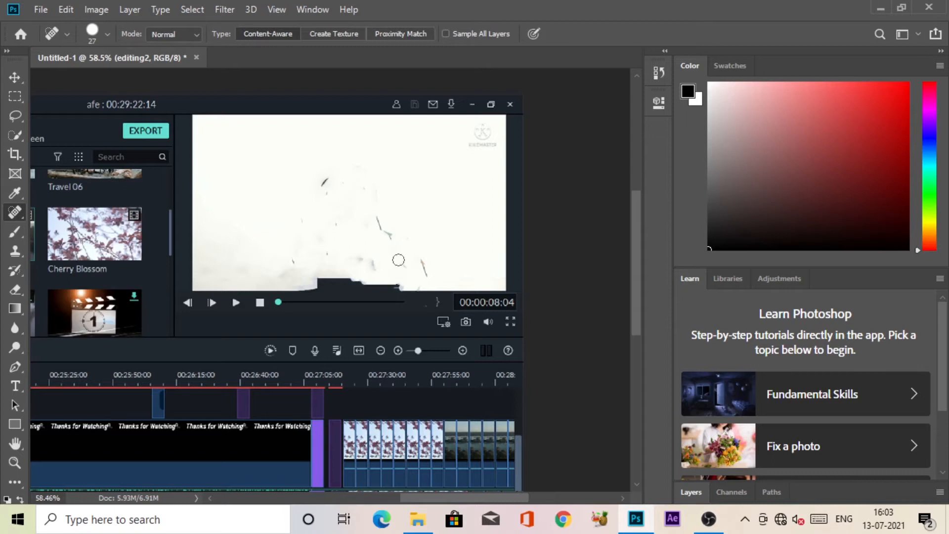
drag(395, 284, 321, 282)
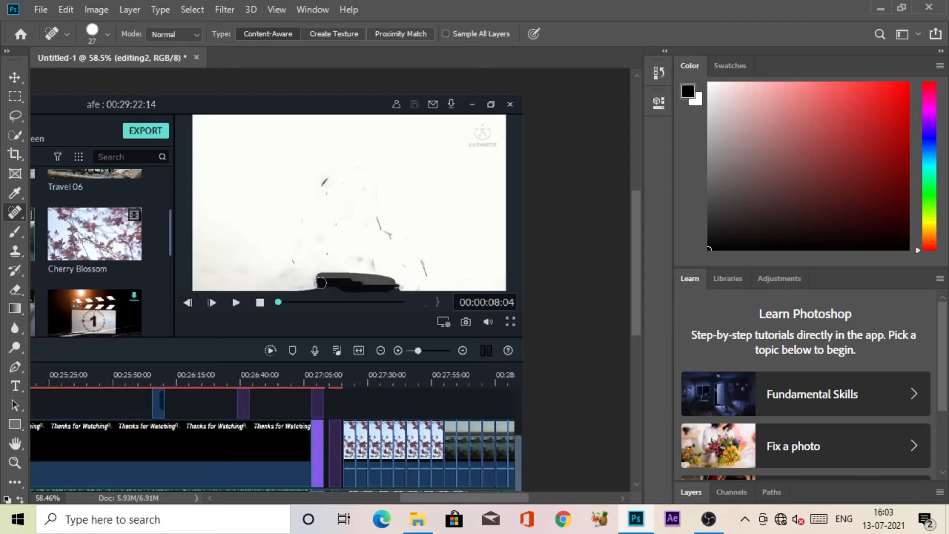
drag(326, 181, 299, 189)
mouse_move(375, 217)
mouse_down()
mouse_move(427, 274)
mouse_move(298, 282)
mouse_move(370, 257)
mouse_move(335, 227)
mouse_move(354, 245)
mouse_move(376, 233)
mouse_move(359, 234)
mouse_move(356, 216)
mouse_move(350, 256)
mouse_move(367, 246)
mouse_move(394, 271)
mouse_move(377, 244)
mouse_move(374, 262)
mouse_move(392, 286)
mouse_move(289, 283)
mouse_move(378, 289)
mouse_move(297, 284)
mouse_up()
drag(332, 286, 355, 288)
mouse_move(321, 287)
mouse_down()
mouse_move(363, 288)
mouse_move(336, 289)
mouse_move(353, 291)
mouse_move(328, 289)
mouse_up()
mouse_move(390, 251)
mouse_down()
mouse_move(341, 238)
mouse_move(361, 265)
mouse_move(340, 259)
mouse_up()
scroll(332, 230, down, 3)
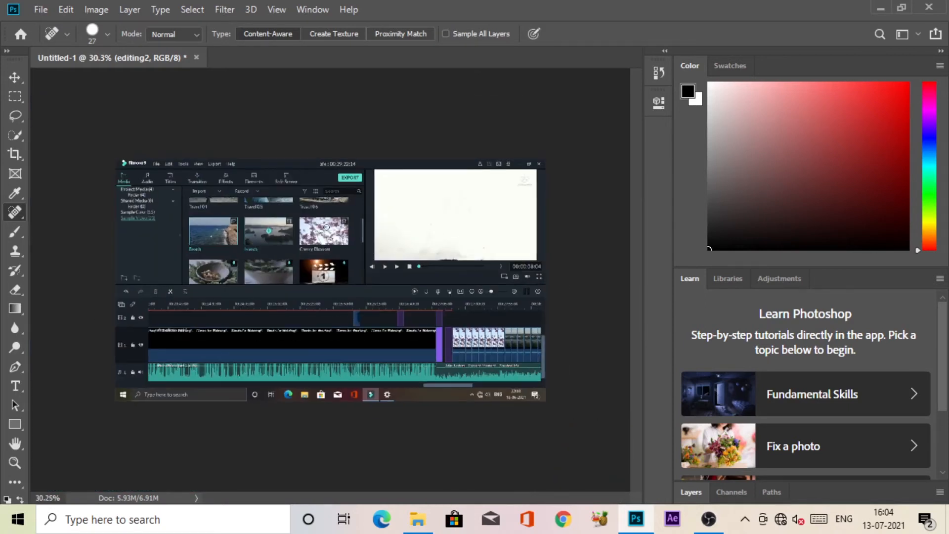
- Remove the gear icon beside the Filmora icon in the pictured taskbar with the Spot Healing Brush
scroll(326, 227, up, 5)
mouse_move(429, 397)
mouse_down()
mouse_move(408, 262)
mouse_move(384, 261)
mouse_up()
drag(405, 368, 413, 385)
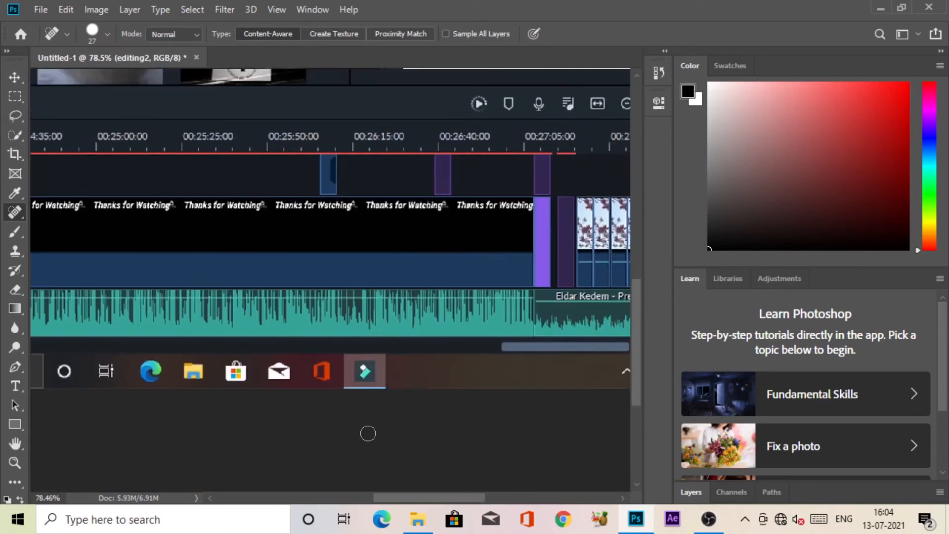
scroll(409, 389, down, 5)
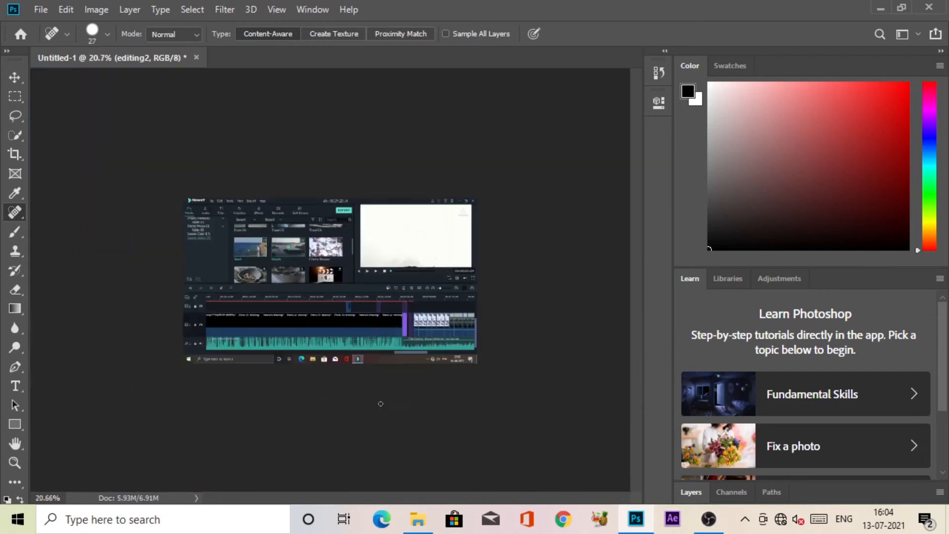
scroll(379, 402, up, 3)
scroll(370, 344, down, 1)
- Export the retouched image as a PNG to the Desktop under the file name photoshopping
click(41, 10)
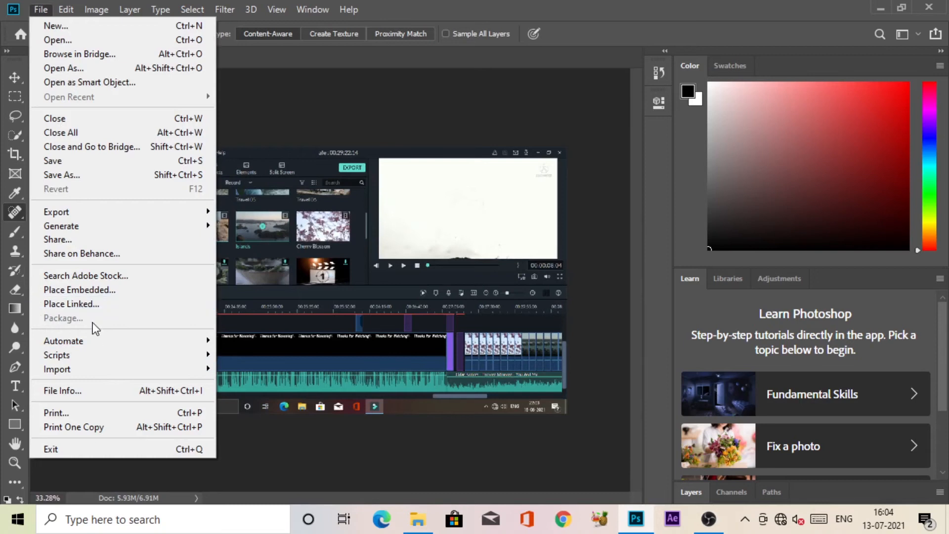
mouse_move(197, 217)
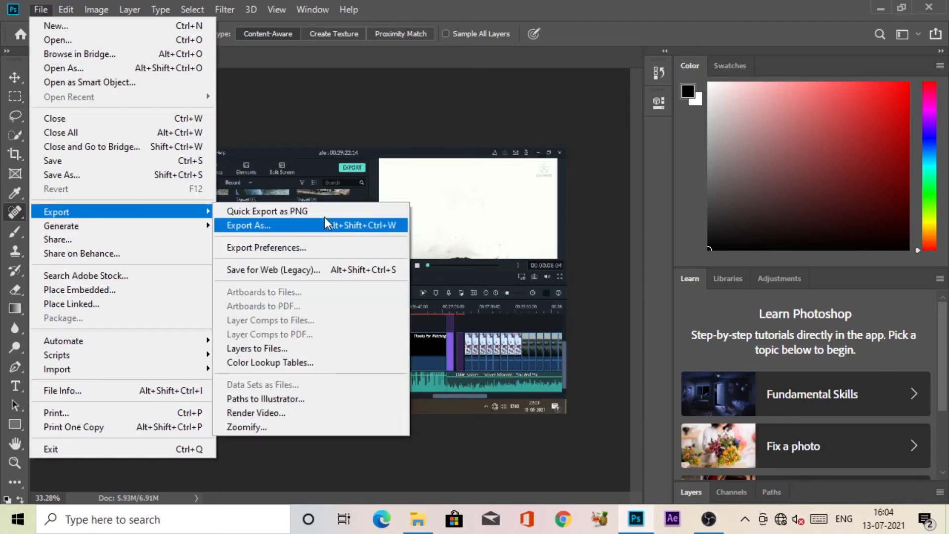
click(351, 210)
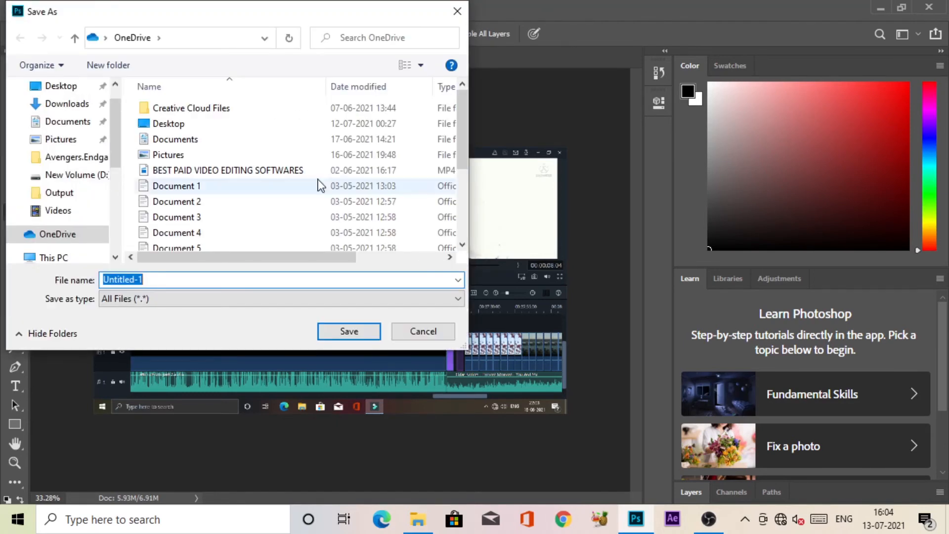
drag(245, 18, 325, 104)
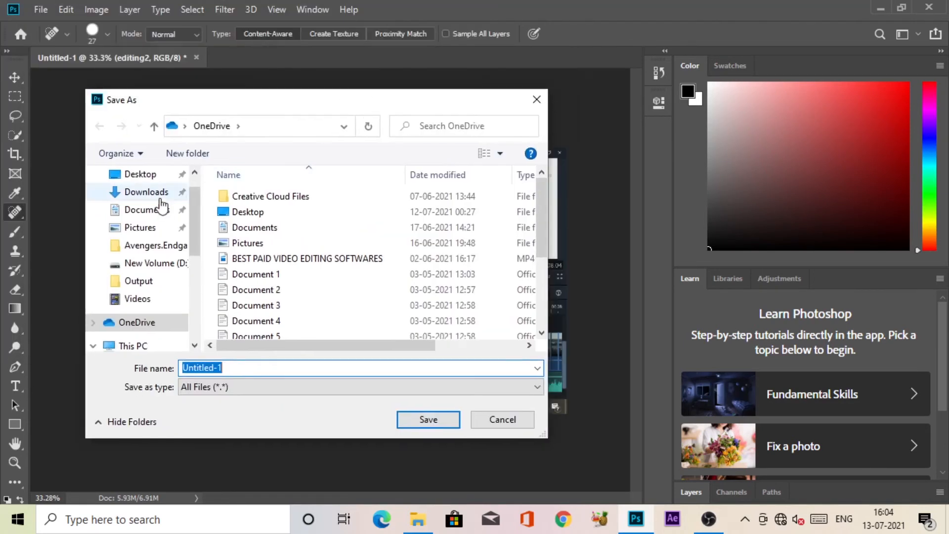
click(126, 174)
click(234, 368)
double_click(233, 367)
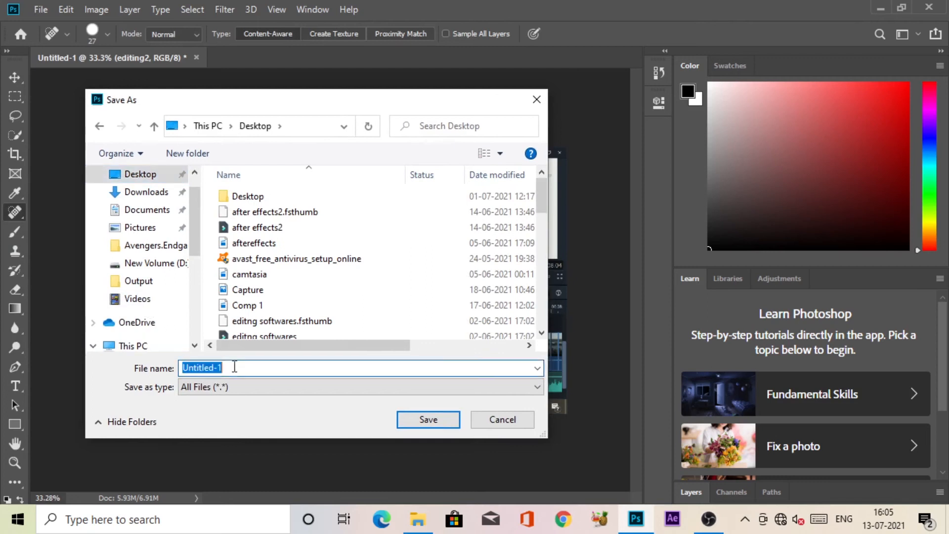
text(hotoshopping)
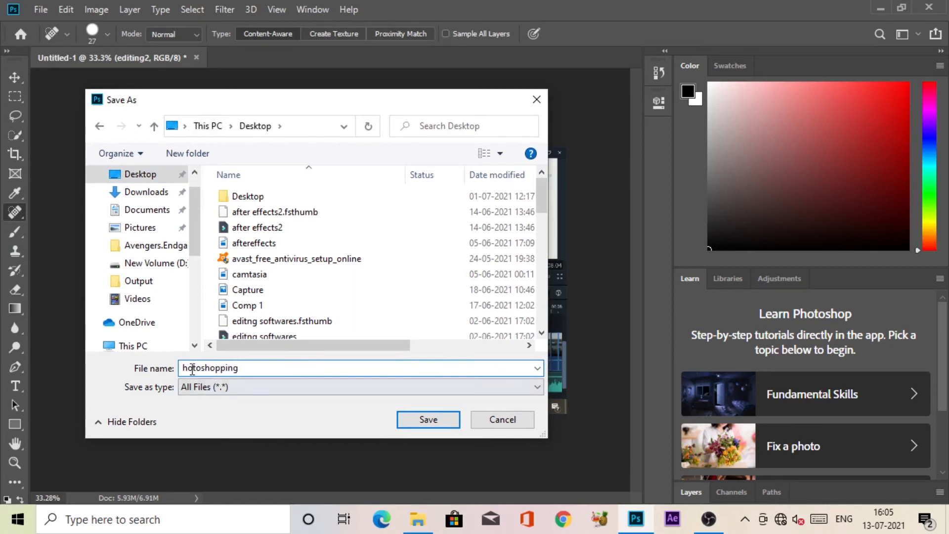
text(p)
click(258, 372)
key(Return)
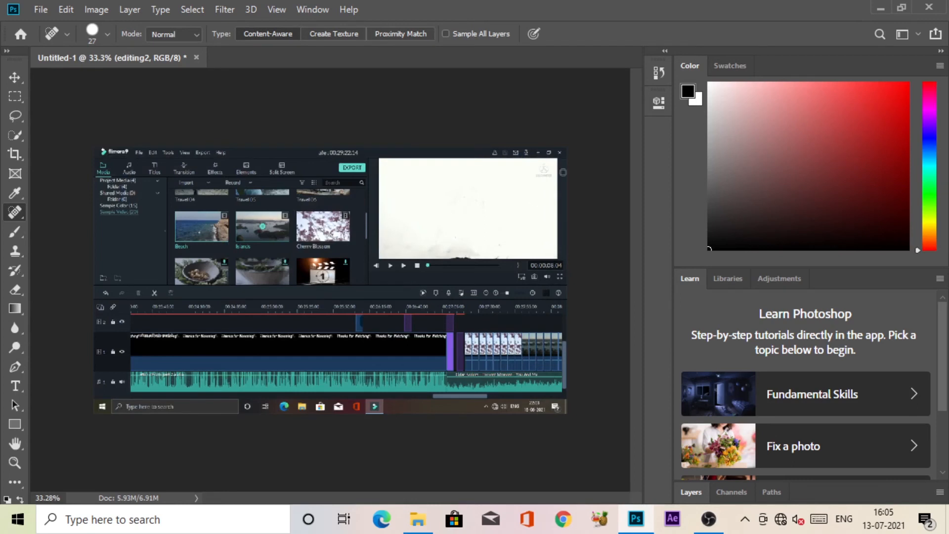
- Quit Photoshop, saving the document as Untitled-1 in Photoshop format in Creative Cloud Files with Maximize Compatibility on
click(927, 9)
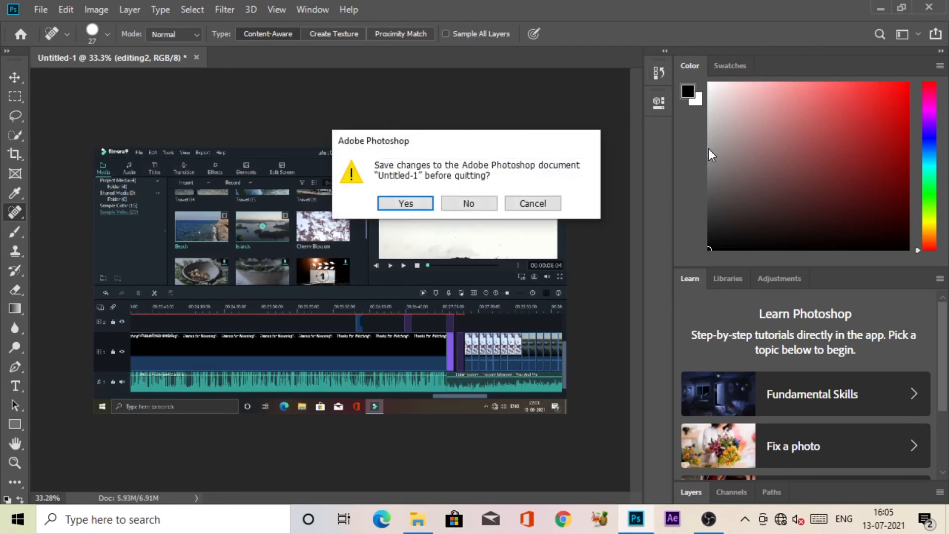
click(405, 203)
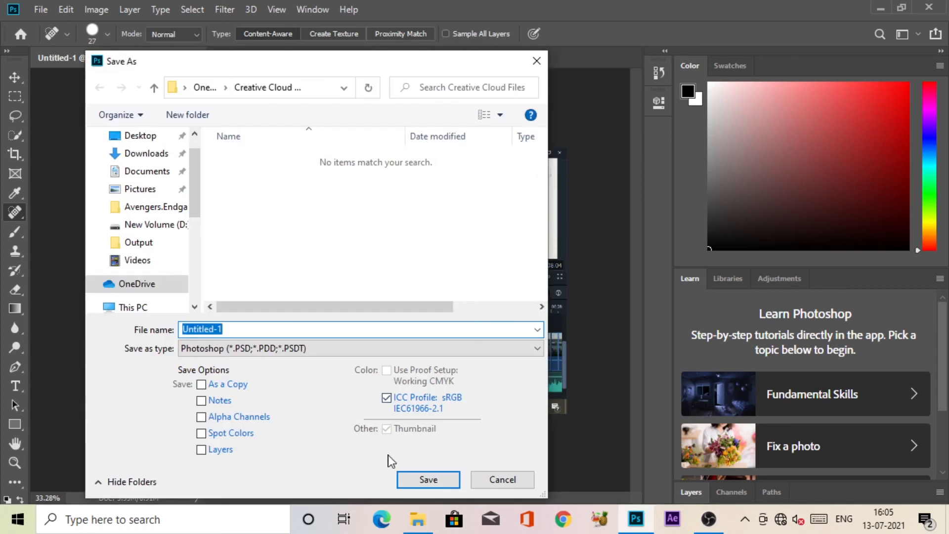
click(419, 480)
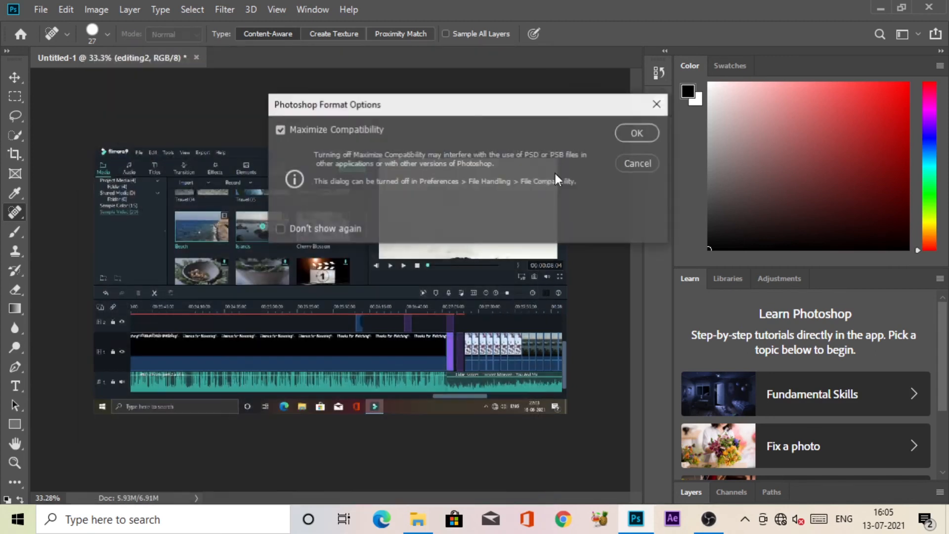
click(634, 129)
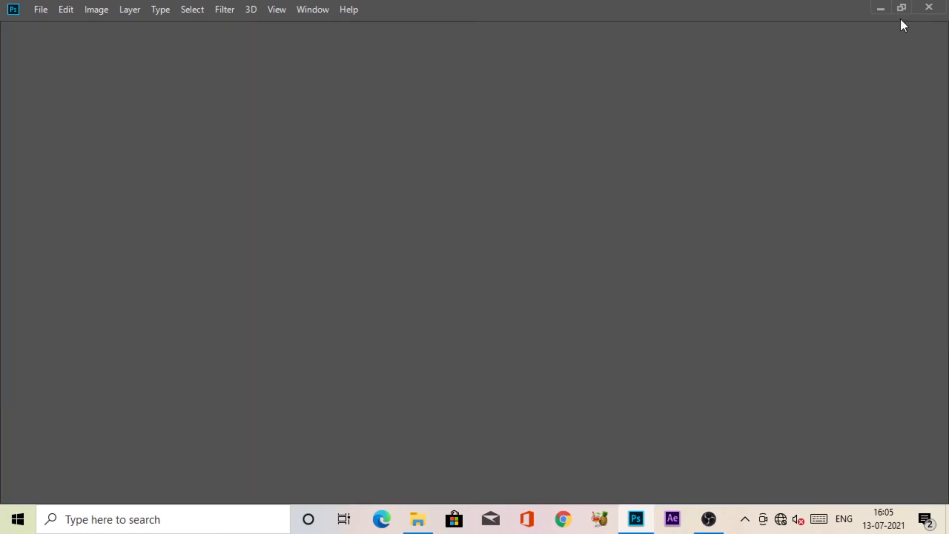
click(929, 6)
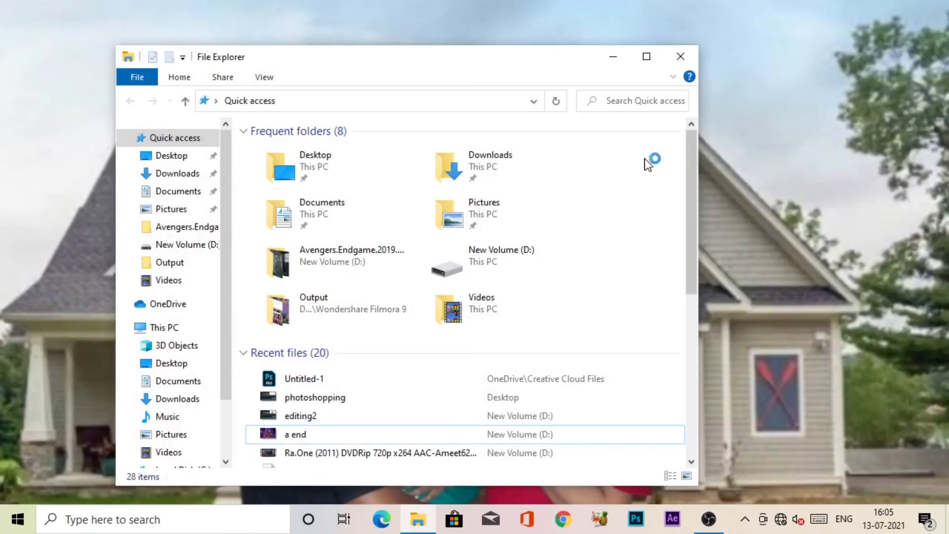